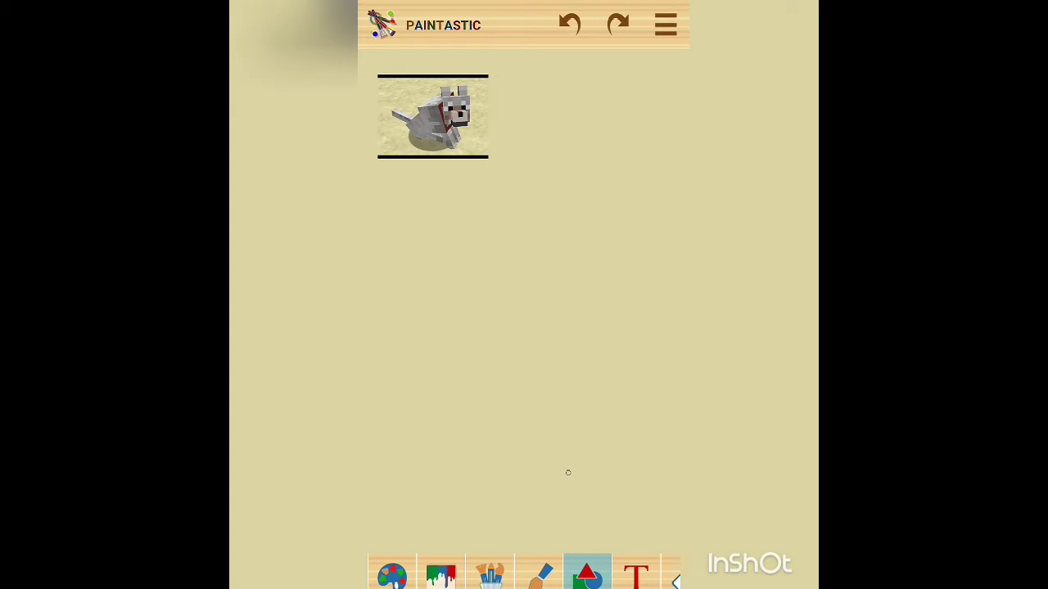
# Select the outline rectangle as the shape to insert
pyautogui.click(592, 565)
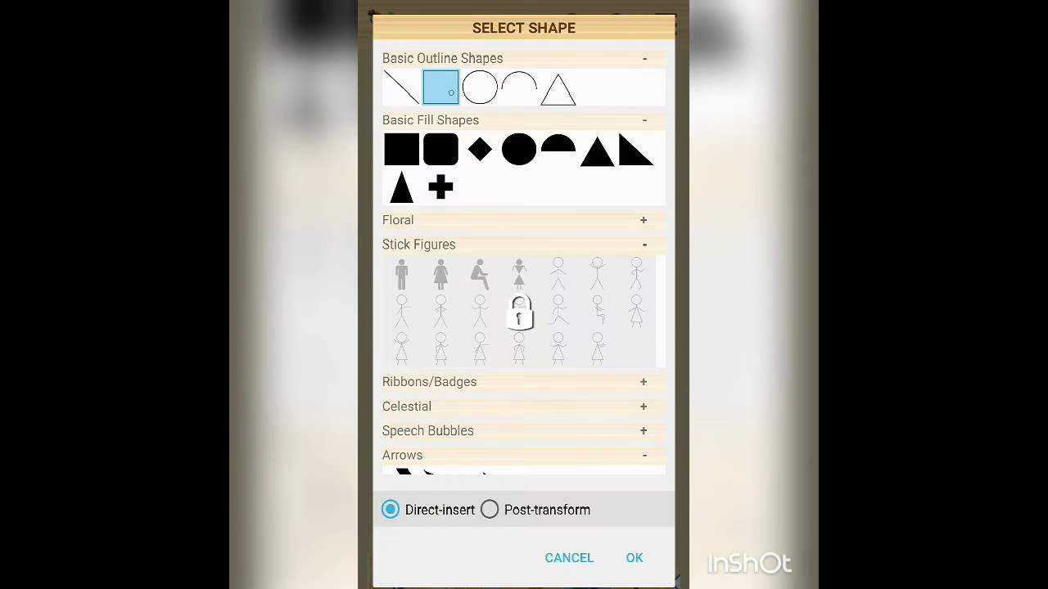
pyautogui.click(634, 557)
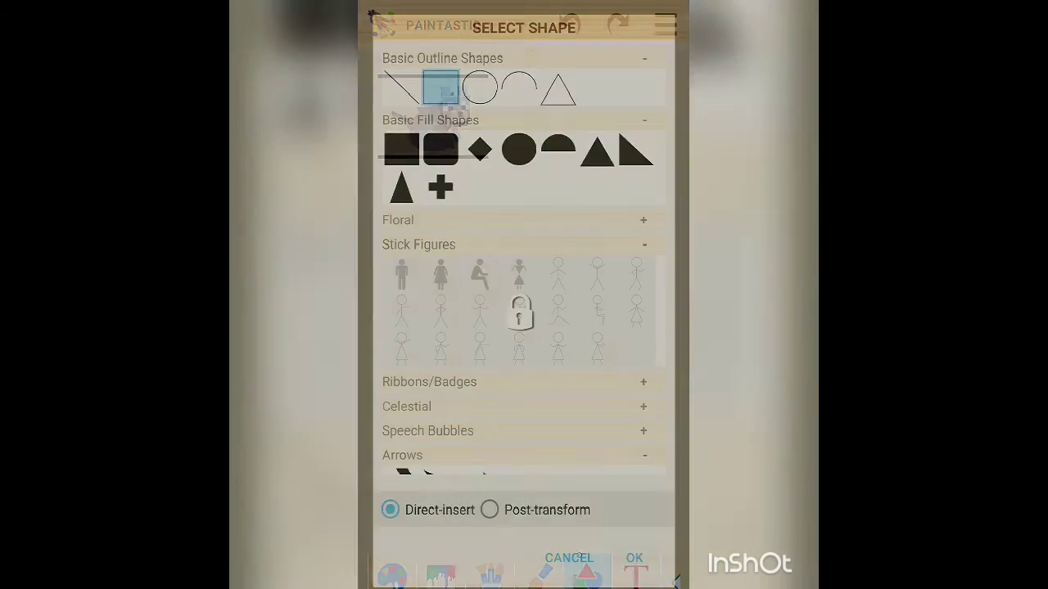
pyautogui.click(393, 565)
# Set the brush colour to black
pyautogui.click(391, 576)
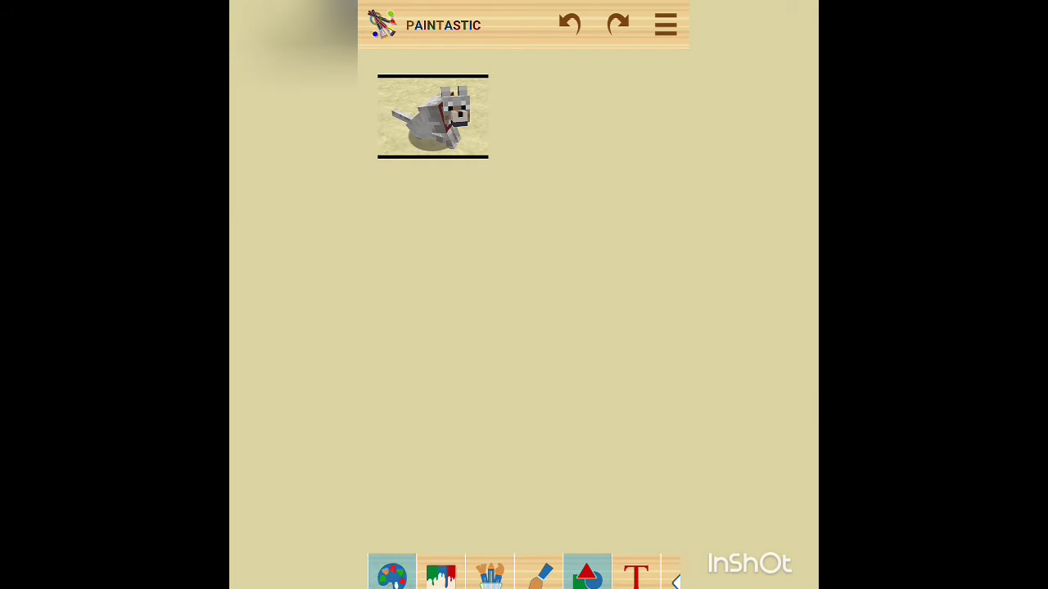
pyautogui.click(486, 224)
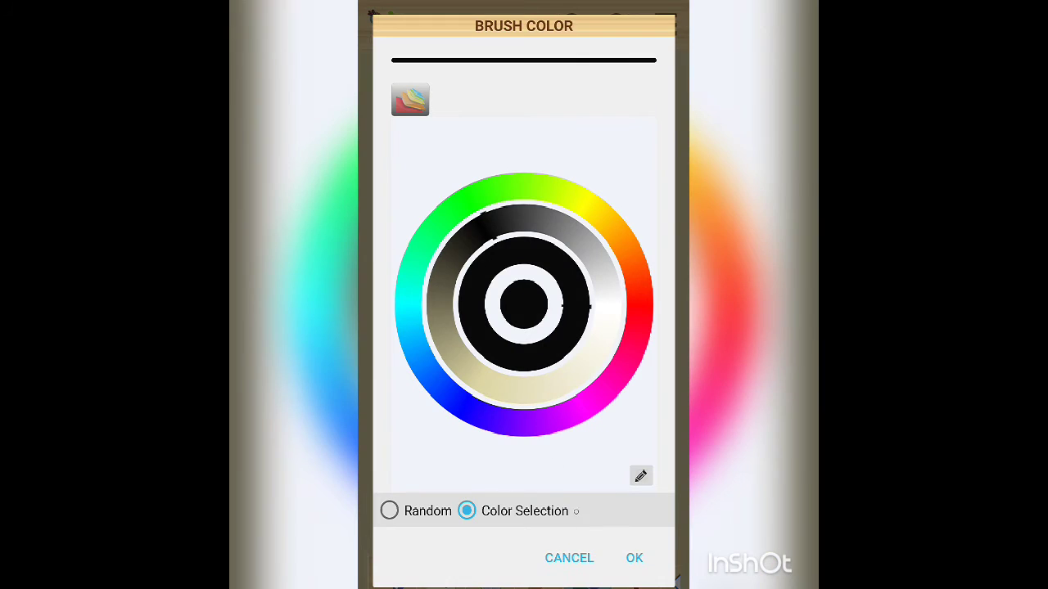
pyautogui.click(635, 557)
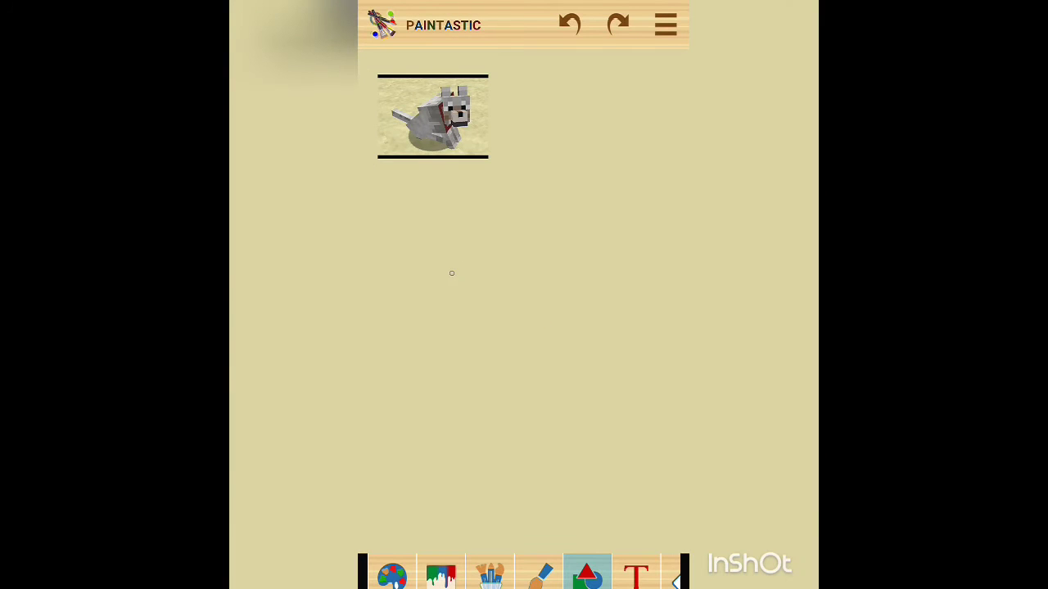
# Draw the body rectangle, a wide bar and small square above it, and two legs
pyautogui.moveTo(441, 265)
pyautogui.mouseDown()
pyautogui.moveTo(616, 418)
pyautogui.moveTo(639, 421)
pyautogui.mouseUp()
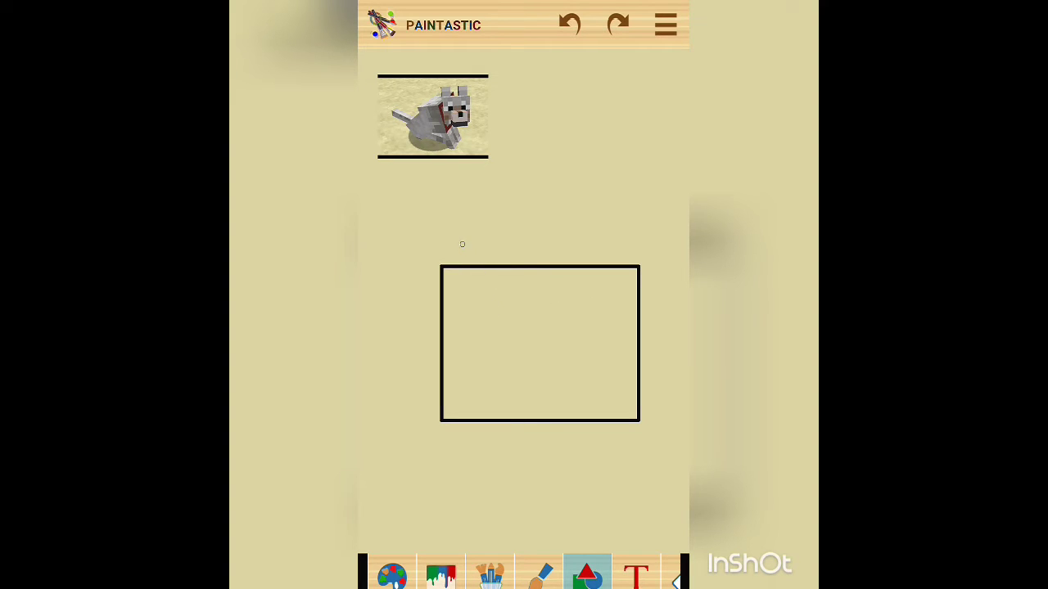
pyautogui.moveTo(460, 239)
pyautogui.mouseDown()
pyautogui.moveTo(463, 254)
pyautogui.moveTo(500, 264)
pyautogui.moveTo(622, 263)
pyautogui.mouseUp()
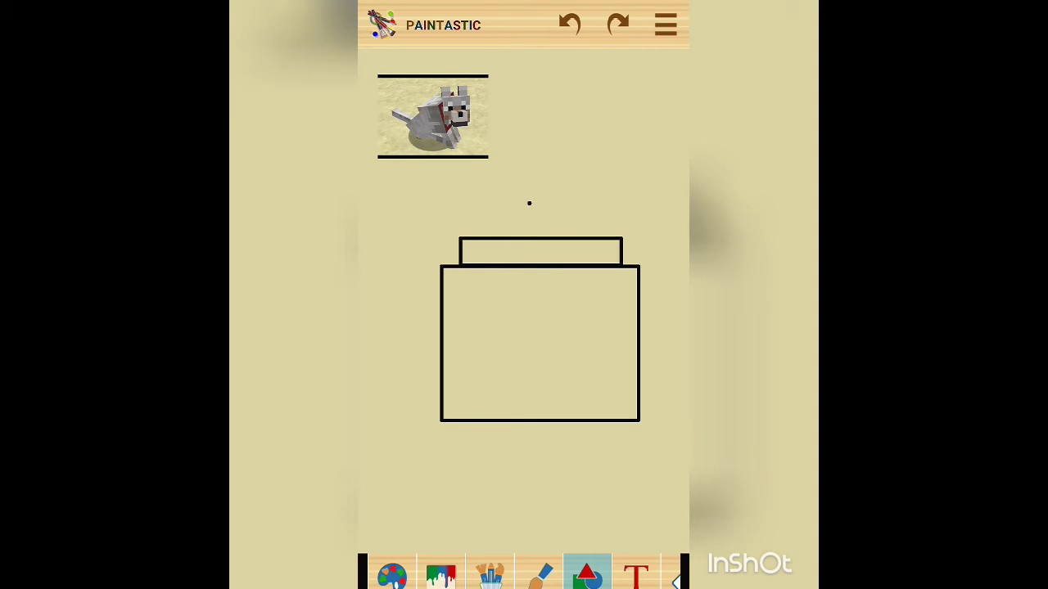
pyautogui.moveTo(529, 203)
pyautogui.mouseDown()
pyautogui.moveTo(544, 234)
pyautogui.moveTo(559, 238)
pyautogui.mouseUp()
pyautogui.moveTo(488, 420); pyautogui.dragTo(537, 541)
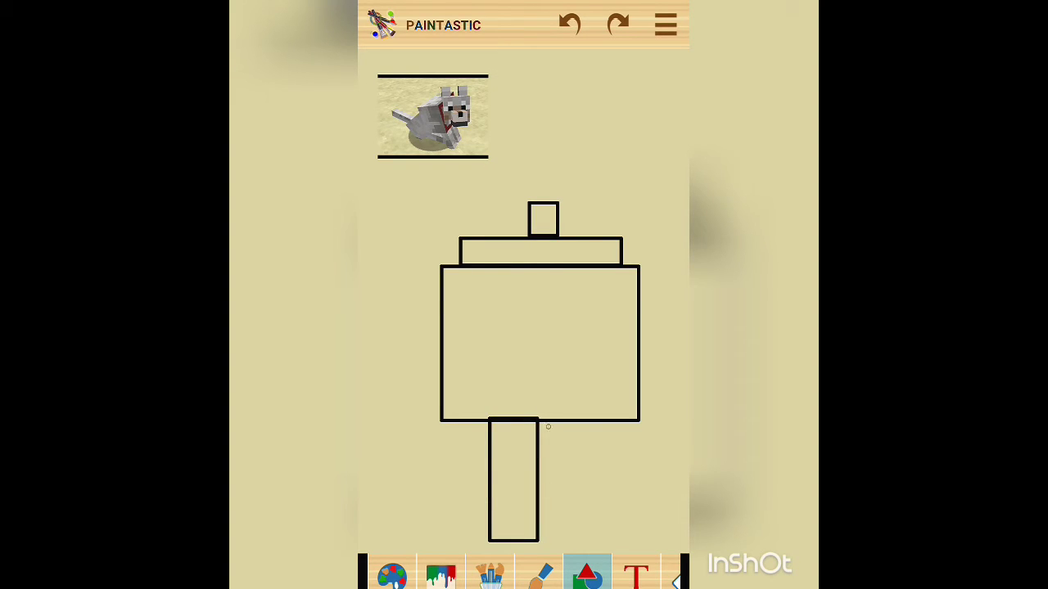
pyautogui.moveTo(554, 418)
pyautogui.mouseDown()
pyautogui.moveTo(591, 532)
pyautogui.moveTo(605, 542)
pyautogui.mouseUp()
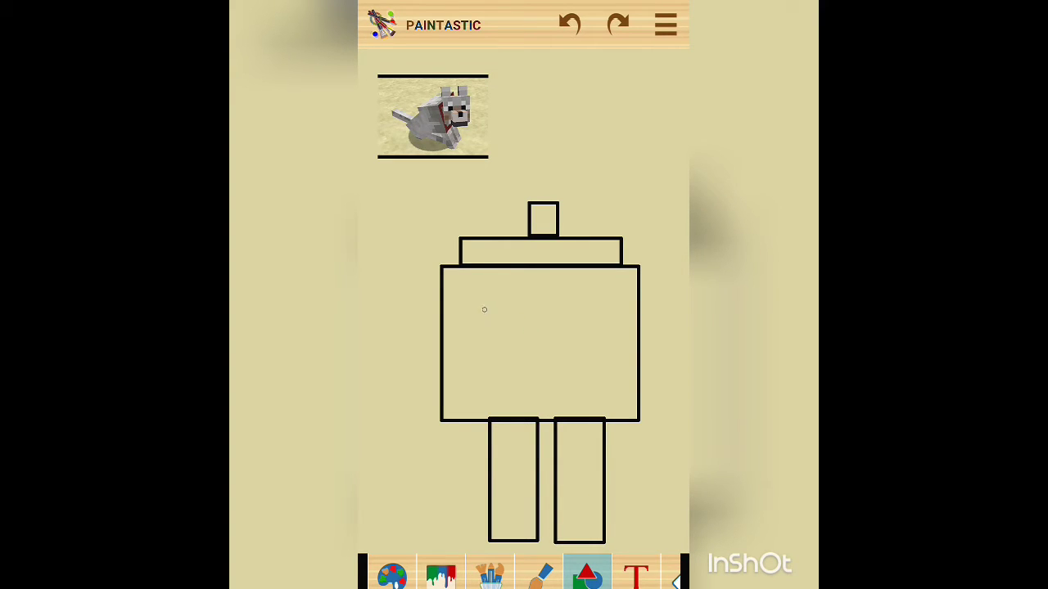
# Draw rectangles inside the body for the head, ears, snout, and left and right eyes
pyautogui.moveTo(483, 309)
pyautogui.mouseDown()
pyautogui.moveTo(521, 357)
pyautogui.moveTo(597, 399)
pyautogui.mouseUp()
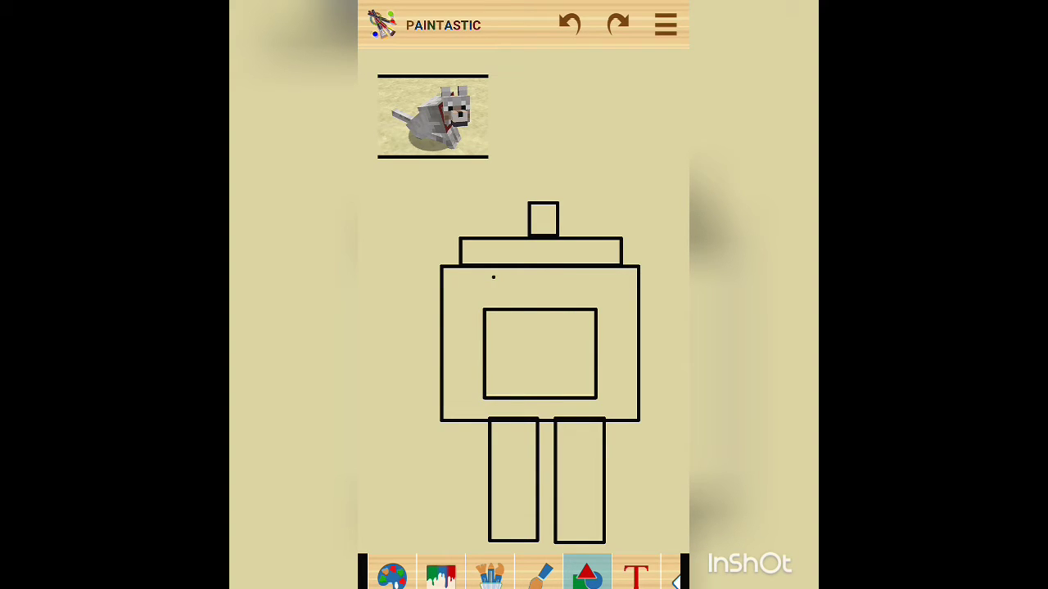
pyautogui.moveTo(493, 276)
pyautogui.mouseDown()
pyautogui.moveTo(518, 308)
pyautogui.moveTo(586, 308)
pyautogui.mouseUp()
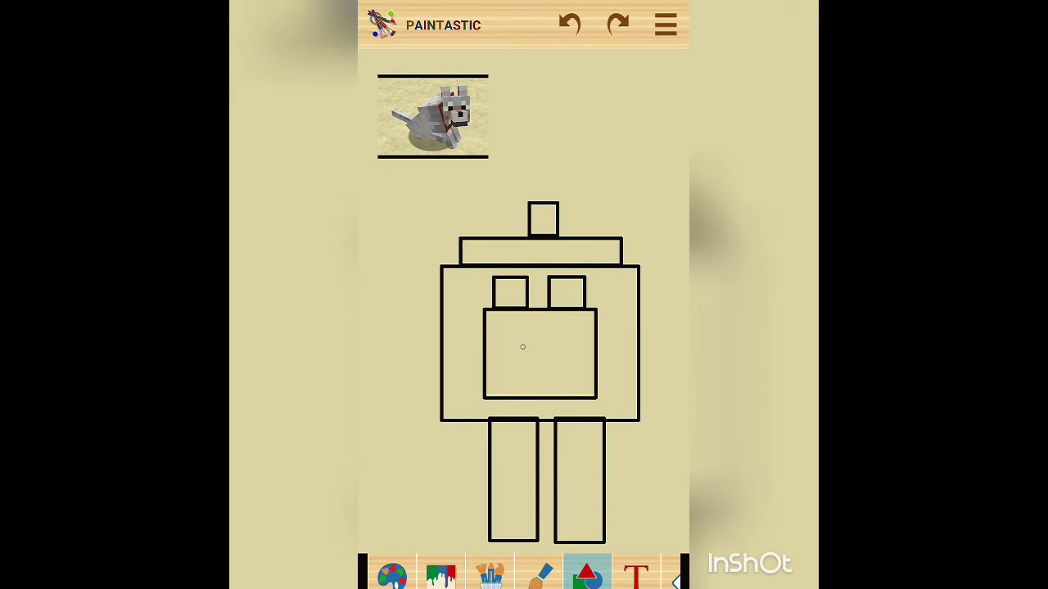
pyautogui.moveTo(510, 339)
pyautogui.mouseDown()
pyautogui.moveTo(545, 400)
pyautogui.moveTo(575, 407)
pyautogui.moveTo(577, 388)
pyautogui.mouseUp()
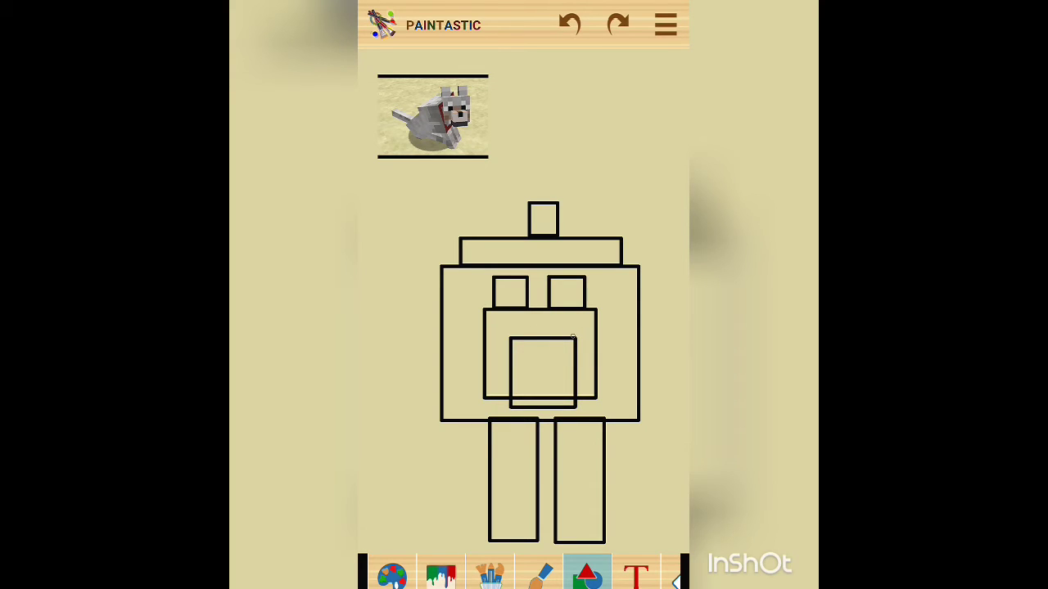
pyautogui.moveTo(571, 337); pyautogui.dragTo(595, 320)
pyautogui.moveTo(513, 336); pyautogui.dragTo(487, 324)
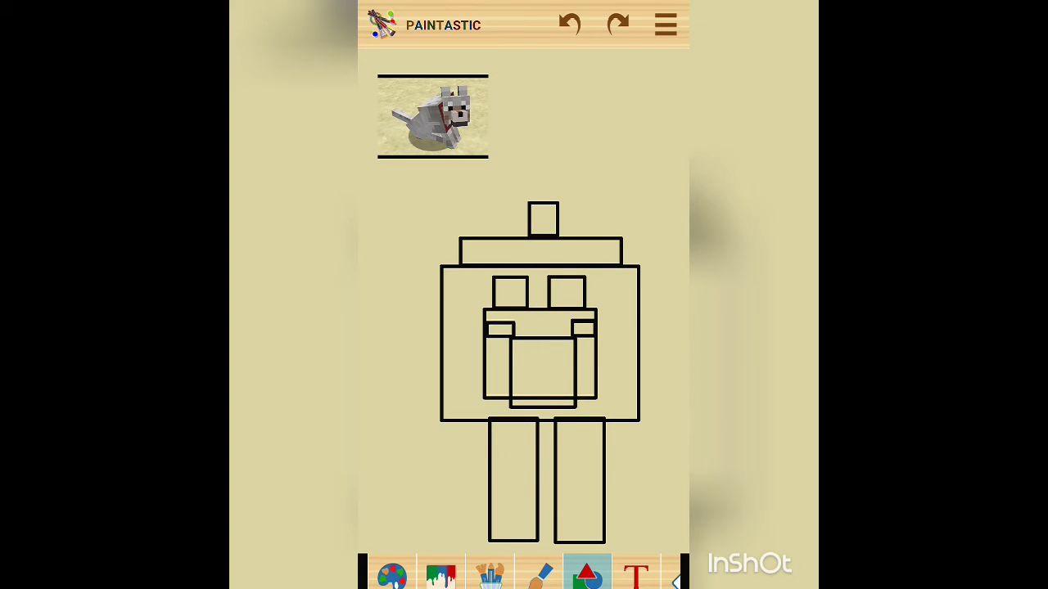
# Undo the left eye box and redraw it
pyautogui.click(521, 358)
pyautogui.click(569, 24)
pyautogui.moveTo(512, 336)
pyautogui.mouseDown()
pyautogui.moveTo(486, 321)
pyautogui.moveTo(501, 321)
pyautogui.mouseUp()
# Undo the snout and eye boxes, then redraw the snout and both eye boxes
pyautogui.click(570, 24)
pyautogui.click(570, 25)
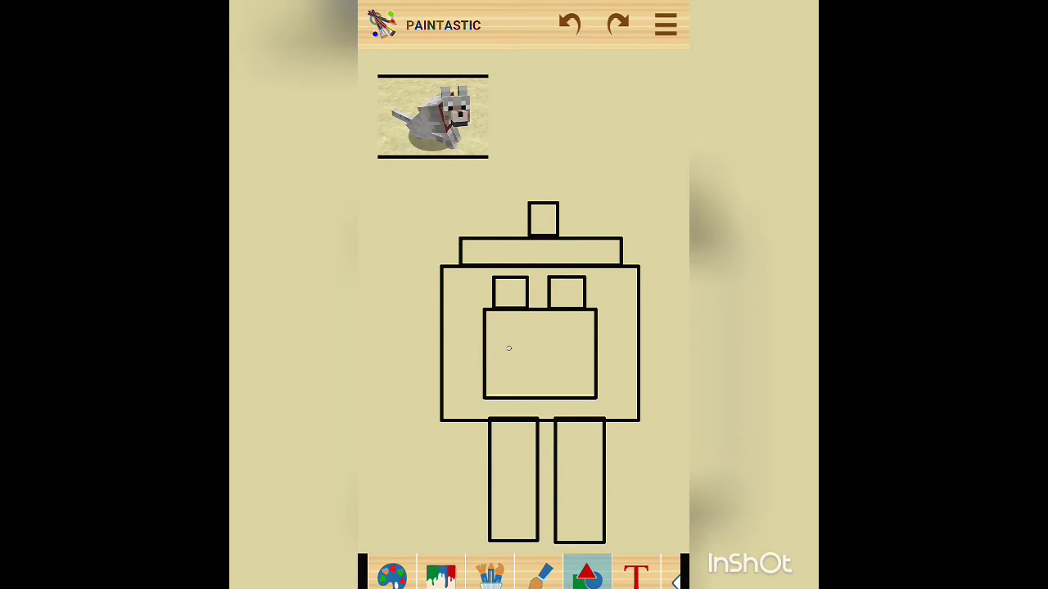
pyautogui.moveTo(510, 342)
pyautogui.mouseDown()
pyautogui.moveTo(536, 389)
pyautogui.moveTo(573, 410)
pyautogui.mouseUp()
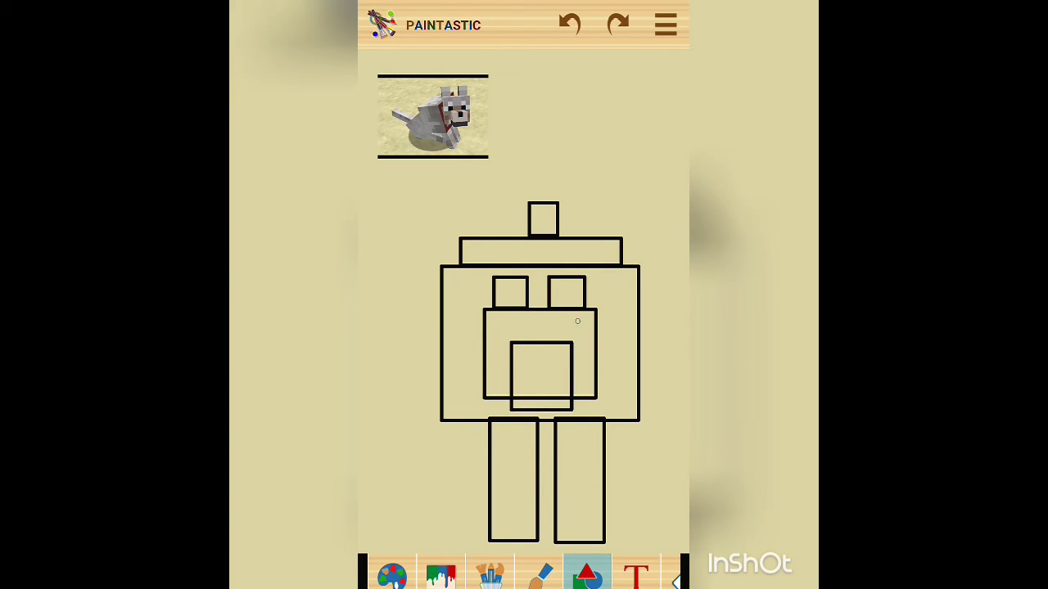
pyautogui.moveTo(569, 341); pyautogui.dragTo(594, 328)
pyautogui.moveTo(511, 342); pyautogui.dragTo(486, 329)
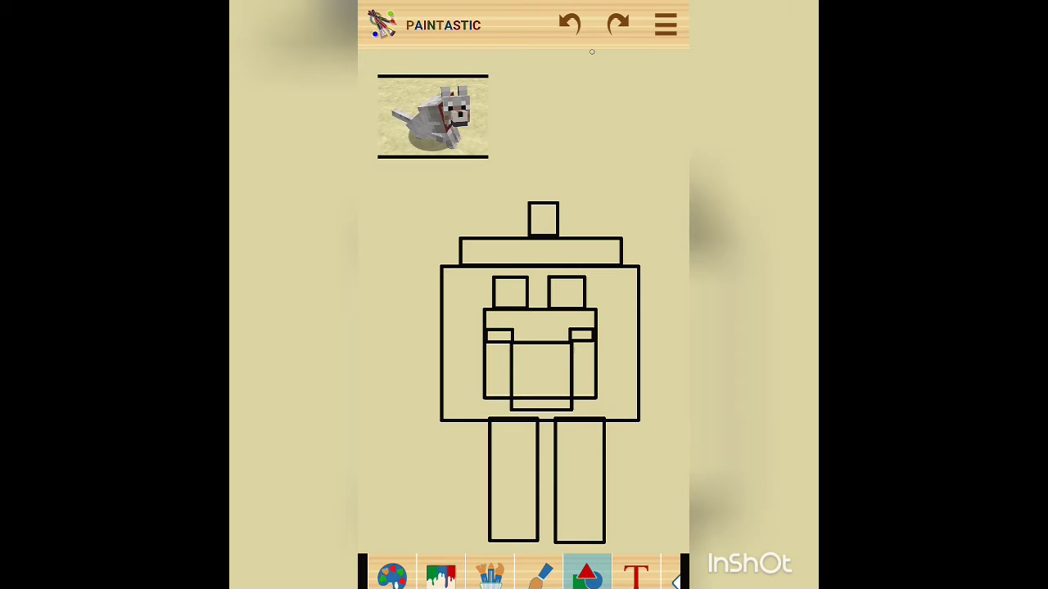
# Switch the insert shape to a solid filled square
pyautogui.click(587, 573)
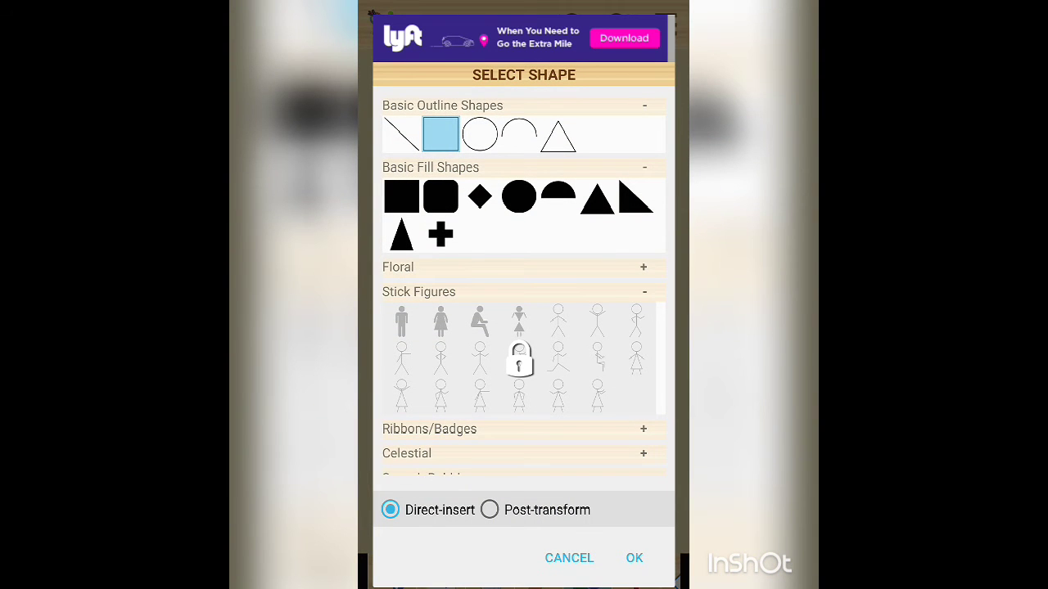
pyautogui.click(401, 196)
pyautogui.click(635, 557)
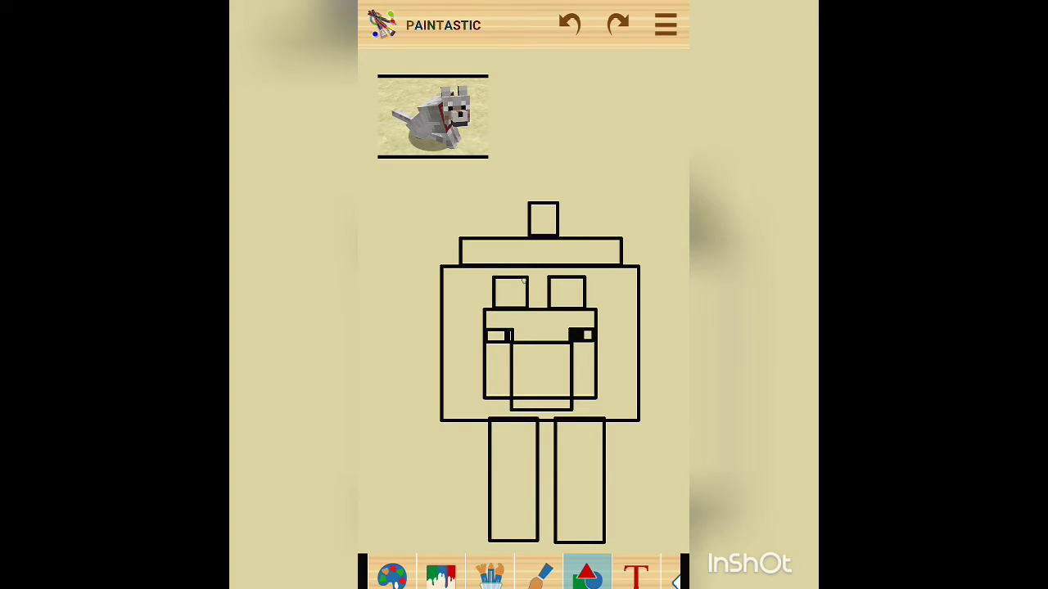
# Fix the misplaced square, fill the left eye black, and add a small black nose
pyautogui.click(570, 25)
pyautogui.moveTo(511, 331); pyautogui.dragTo(503, 341)
pyautogui.moveTo(533, 344); pyautogui.dragTo(550, 359)
pyautogui.moveTo(630, 573); pyautogui.dragTo(426, 573)
pyautogui.click(459, 575)
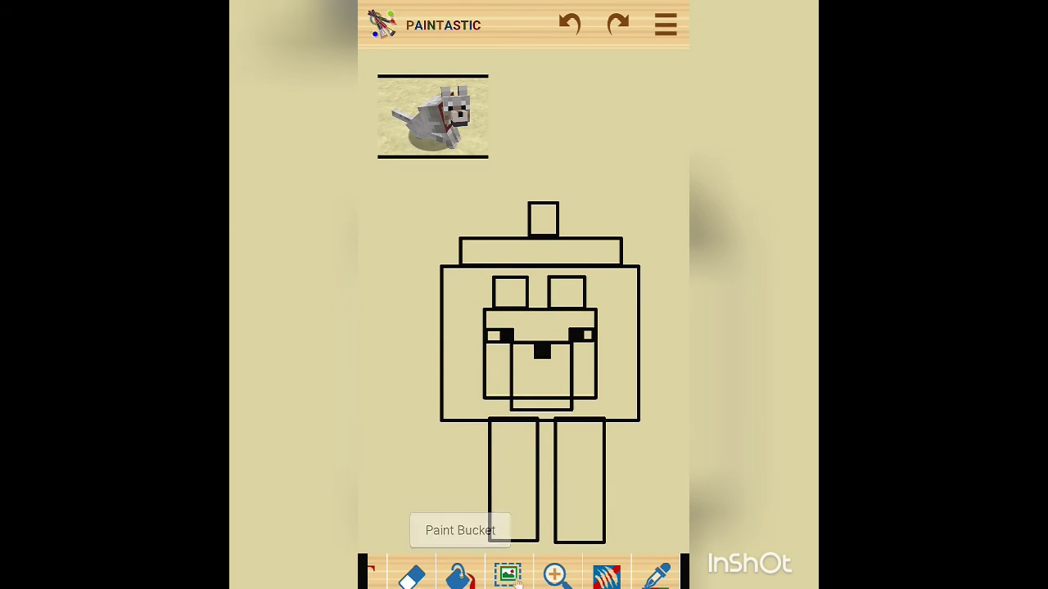
# Fill the thin mouth strip black and sample grey fur from the reference wolf
pyautogui.click(550, 401)
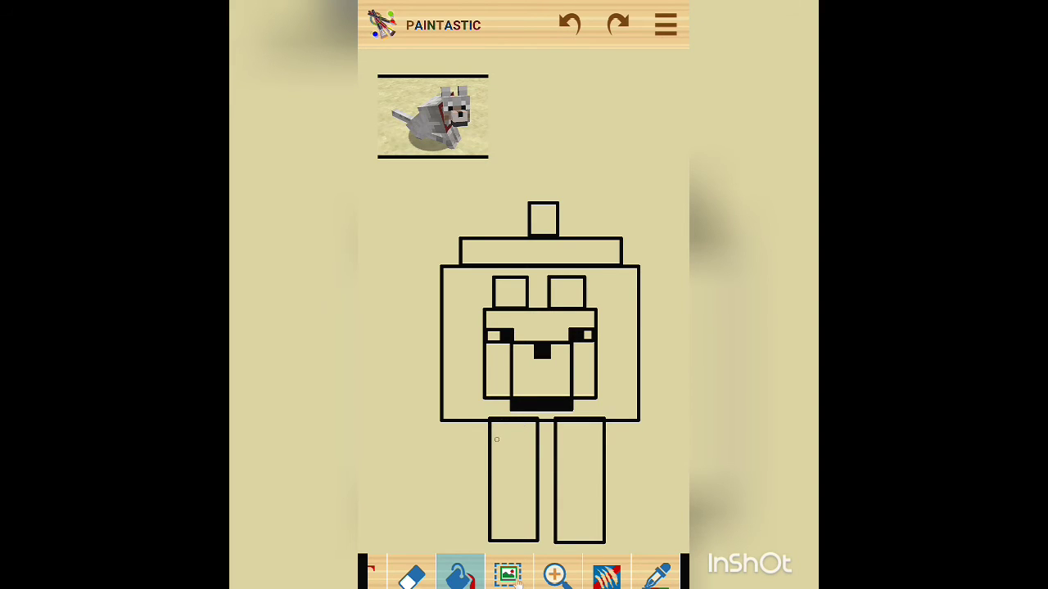
pyautogui.click(459, 576)
pyautogui.moveTo(573, 287); pyautogui.dragTo(540, 352)
pyautogui.click(654, 573)
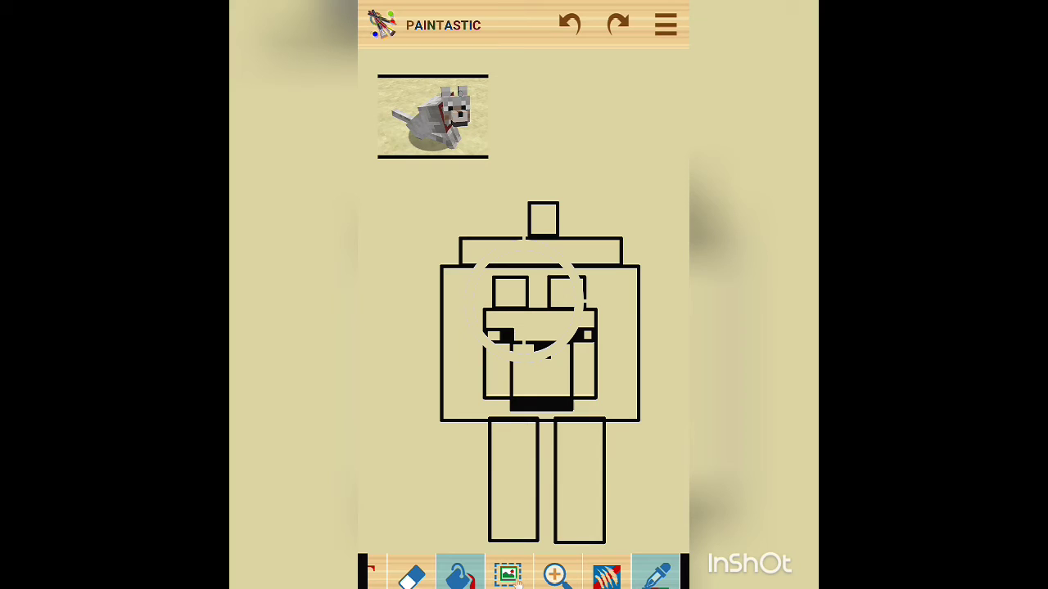
pyautogui.moveTo(415, 117); pyautogui.dragTo(418, 124)
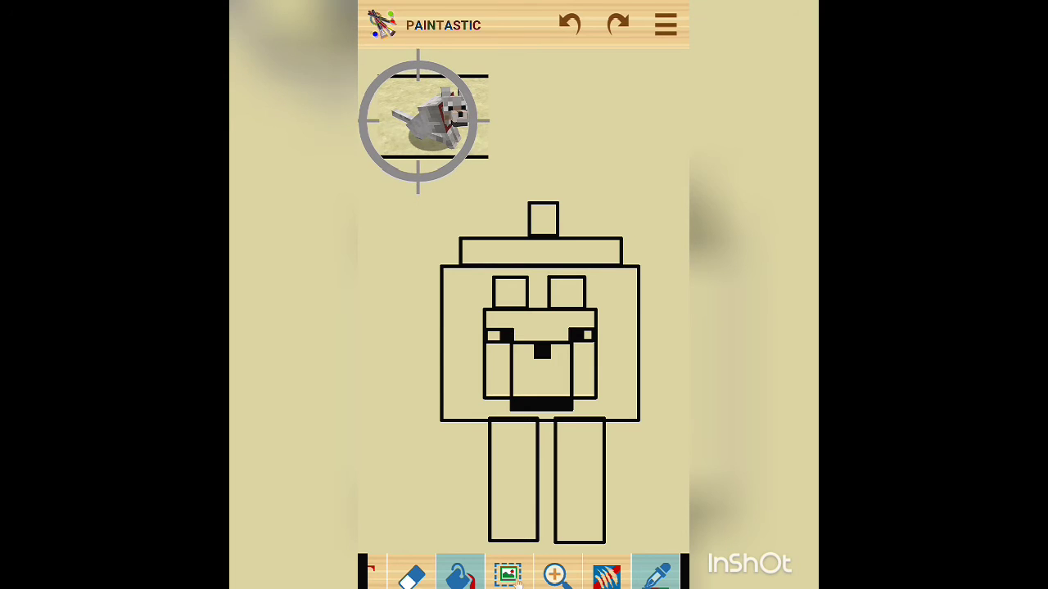
pyautogui.moveTo(418, 124); pyautogui.dragTo(421, 105)
# Fill the head, top bar, face band, side columns, ears, top box and leg grey
pyautogui.click(470, 290)
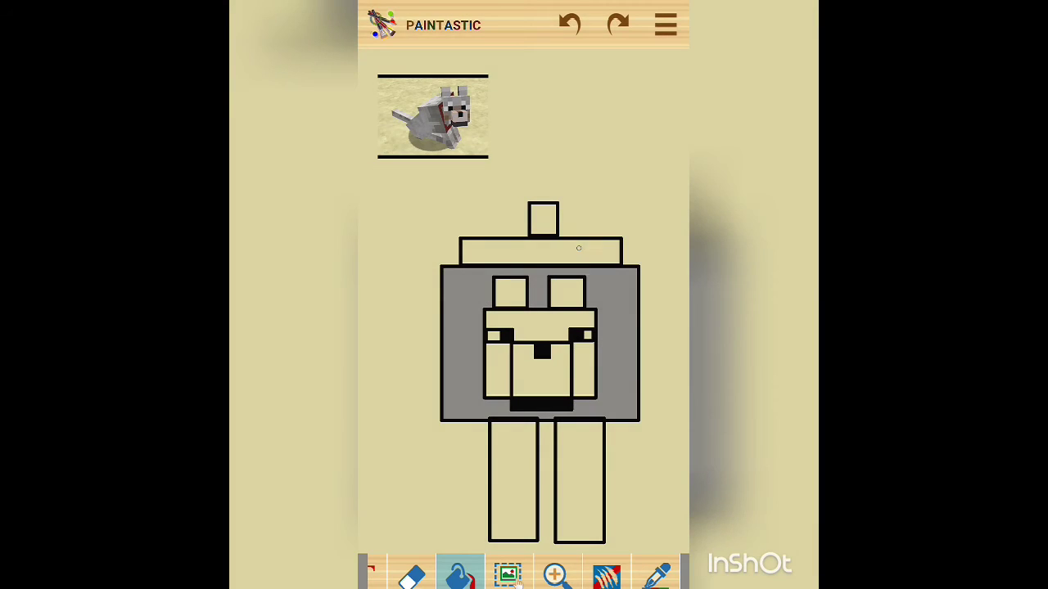
pyautogui.click(581, 245)
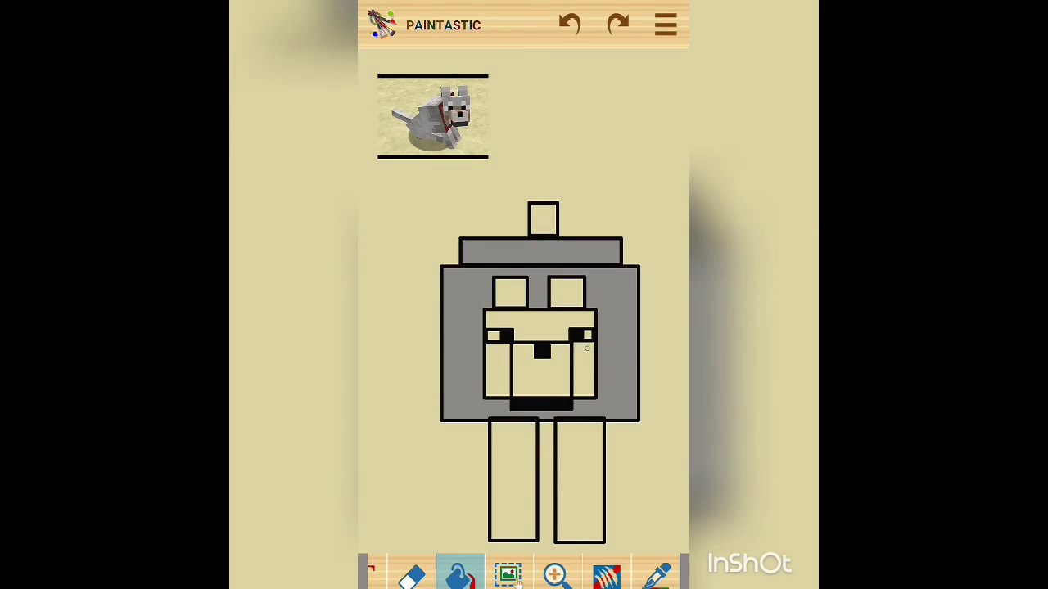
pyautogui.click(555, 314)
pyautogui.click(555, 314)
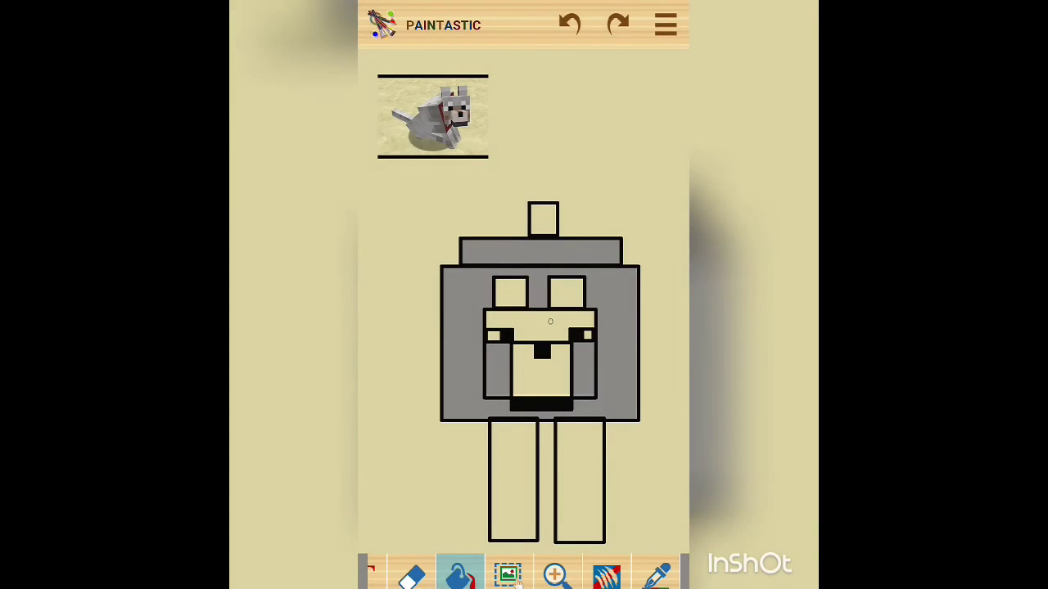
pyautogui.click(567, 283)
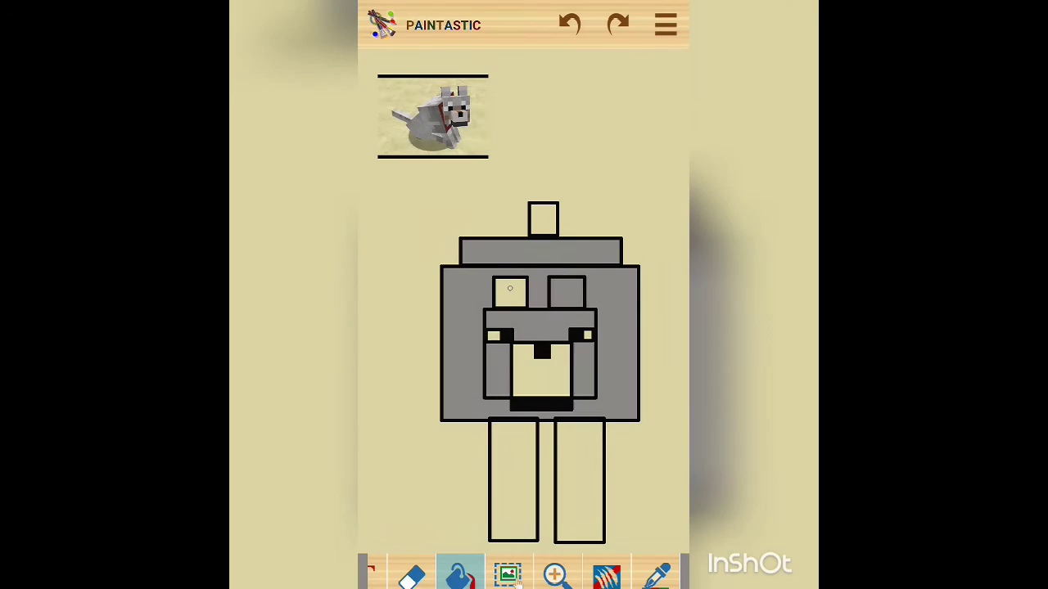
pyautogui.click(509, 292)
pyautogui.click(543, 211)
pyautogui.click(513, 480)
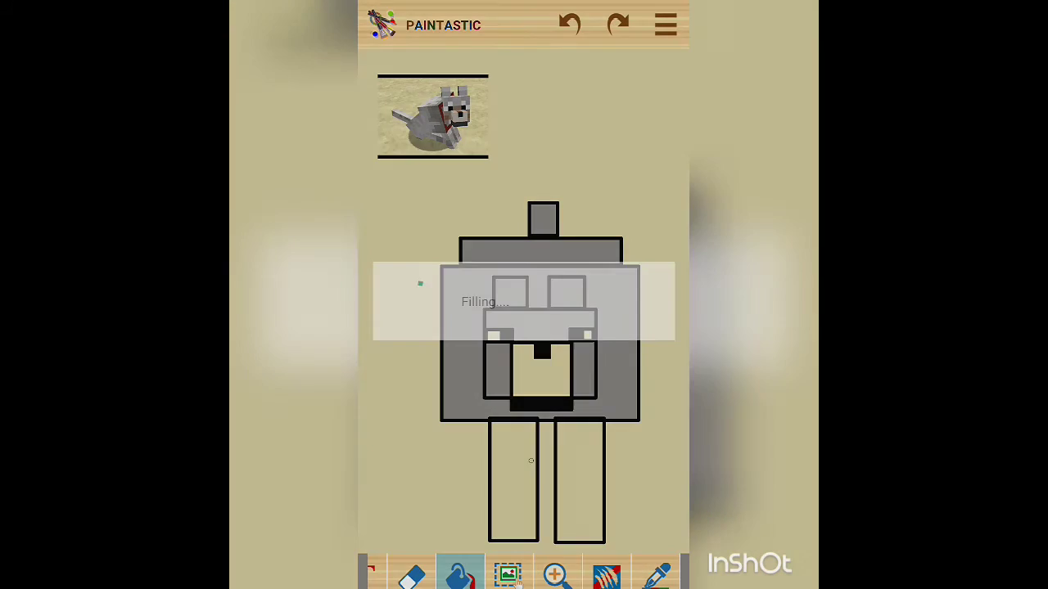
pyautogui.click(574, 484)
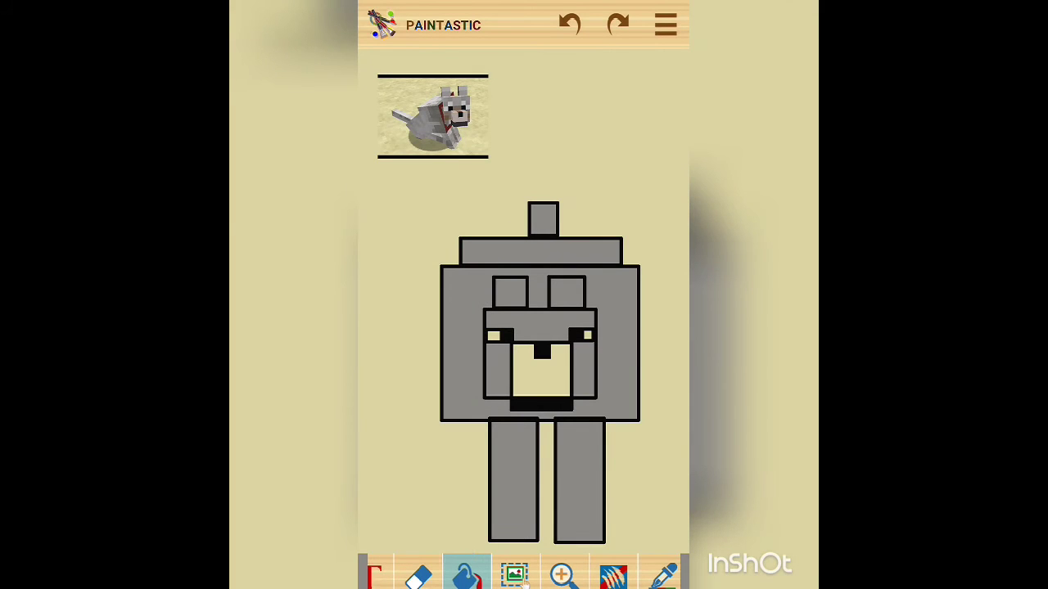
pyautogui.moveTo(524, 577); pyautogui.dragTo(654, 577)
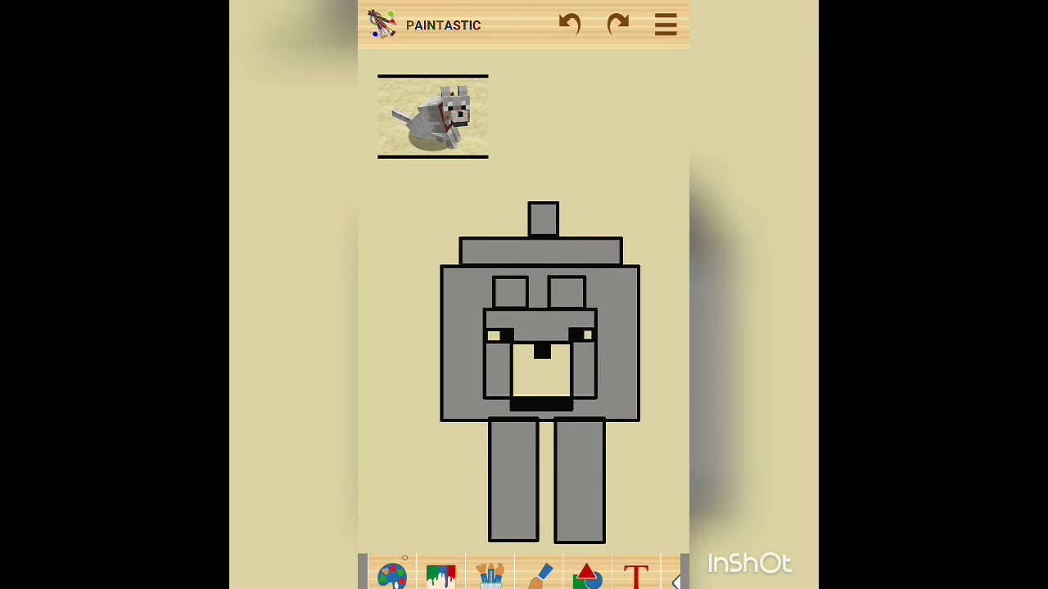
# Set the brush colour to white
pyautogui.click(389, 575)
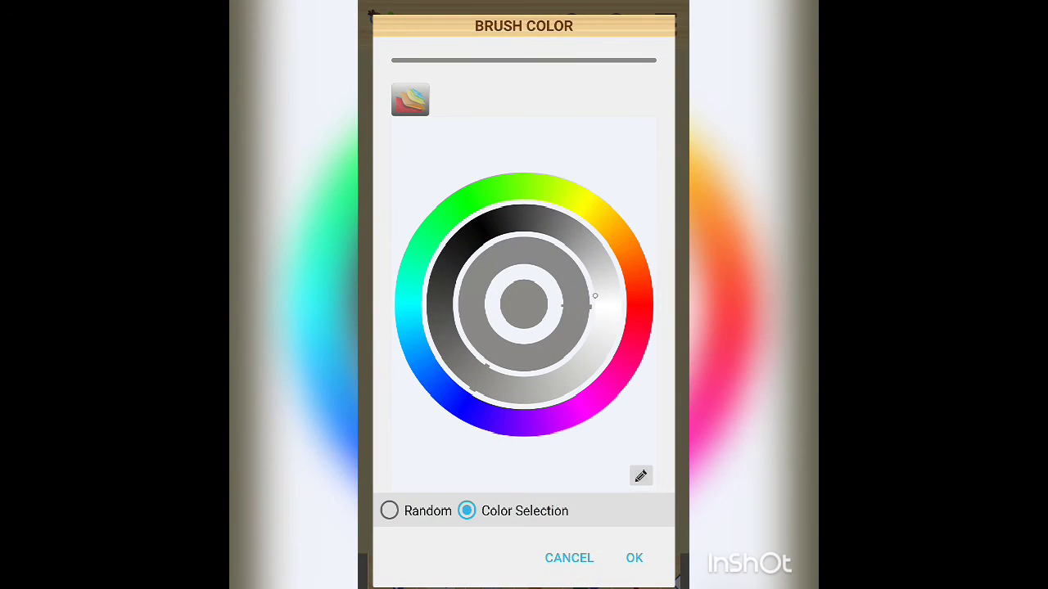
pyautogui.moveTo(595, 297); pyautogui.dragTo(607, 329)
pyautogui.click(609, 311)
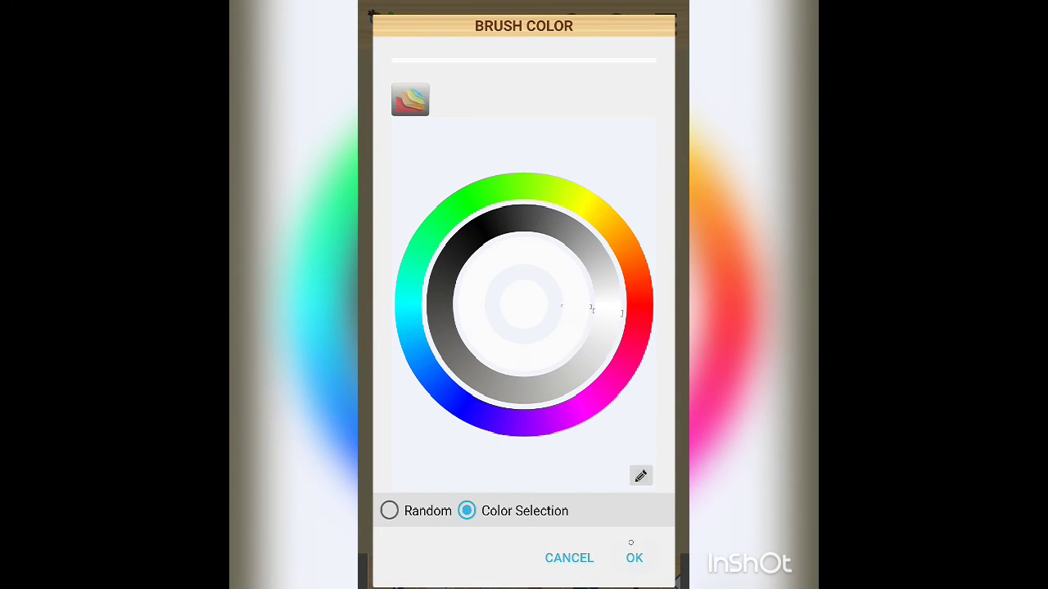
pyautogui.click(632, 555)
# Fill the right and left eye squares white
pyautogui.click(587, 335)
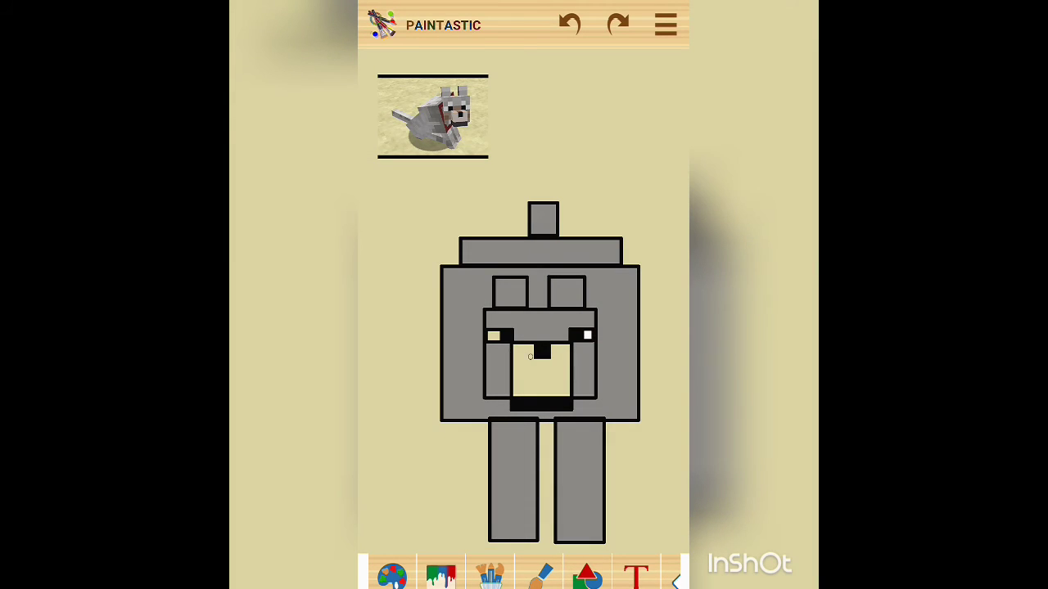
pyautogui.click(492, 336)
pyautogui.click(501, 540)
pyautogui.moveTo(630, 573); pyautogui.dragTo(360, 573)
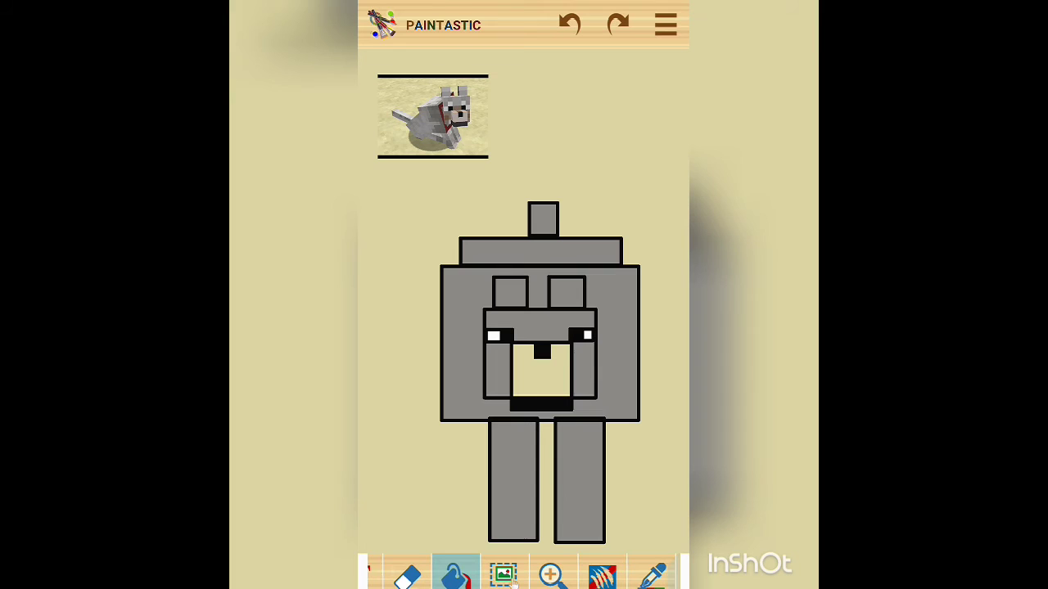
pyautogui.click(460, 573)
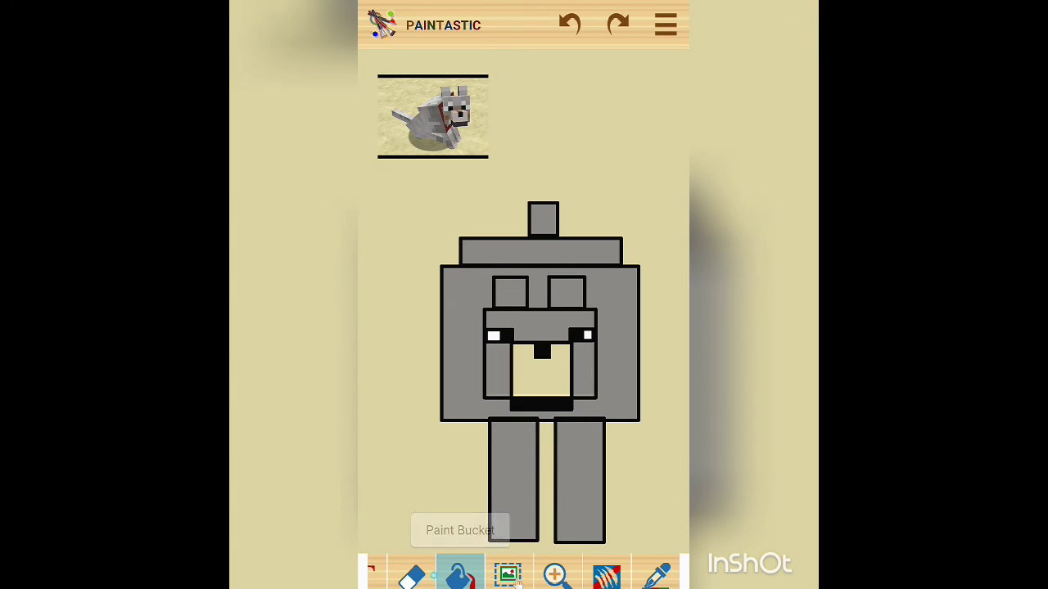
pyautogui.moveTo(385, 573); pyautogui.dragTo(639, 573)
pyautogui.click(586, 573)
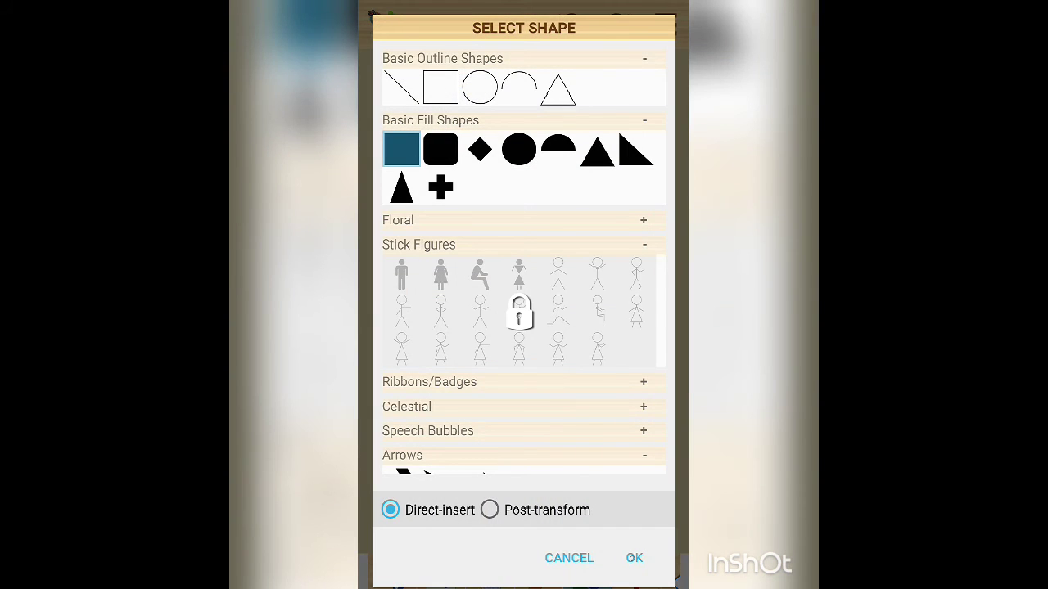
pyautogui.click(635, 557)
pyautogui.click(507, 569)
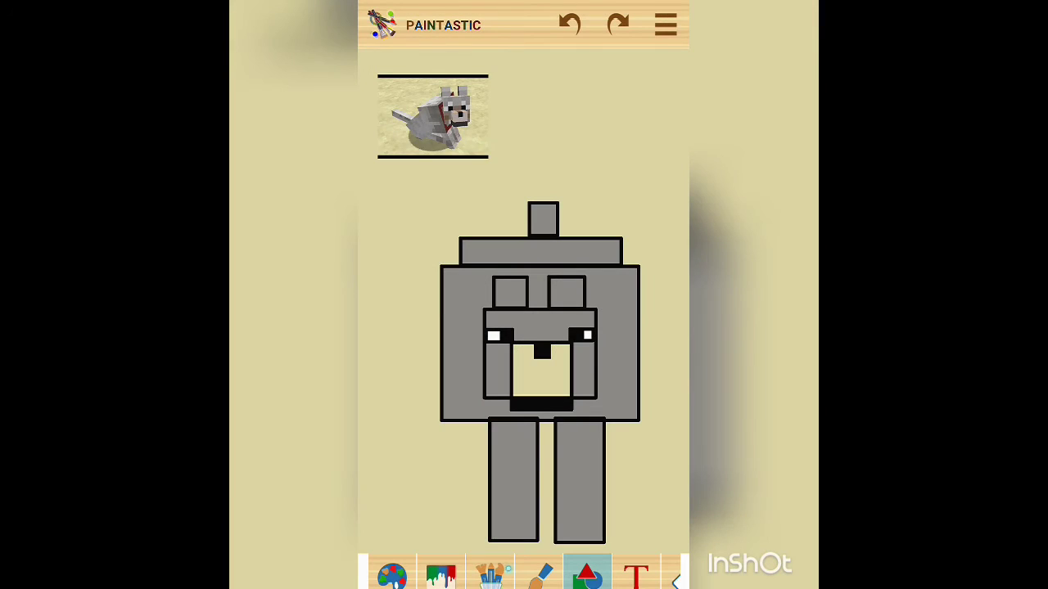
pyautogui.click(440, 573)
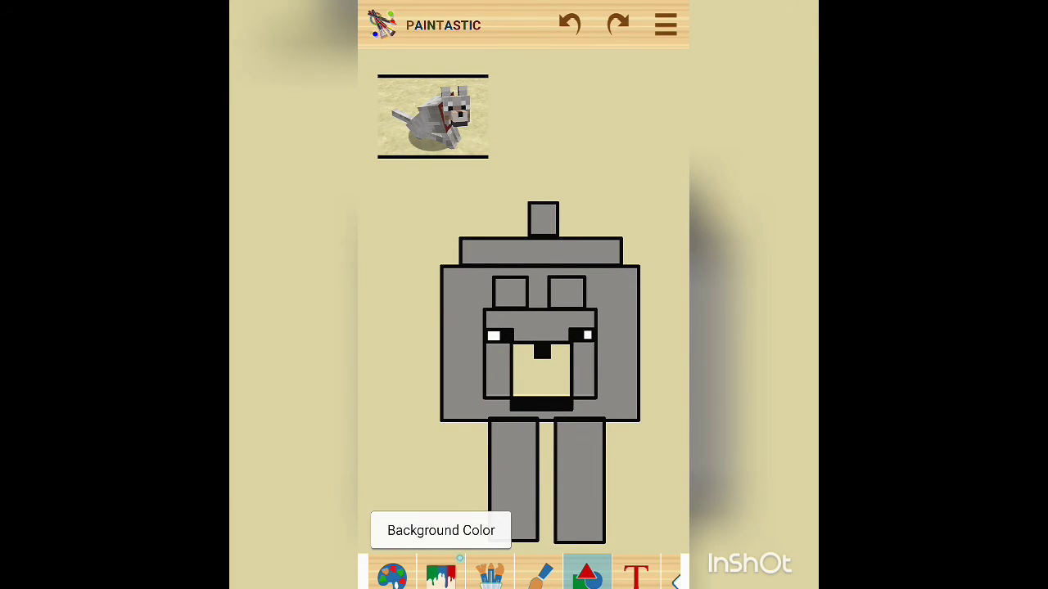
pyautogui.moveTo(638, 573); pyautogui.dragTo(377, 573)
# Sample dark grey from the reference wolf and dab patches on the left leg
pyautogui.click(655, 573)
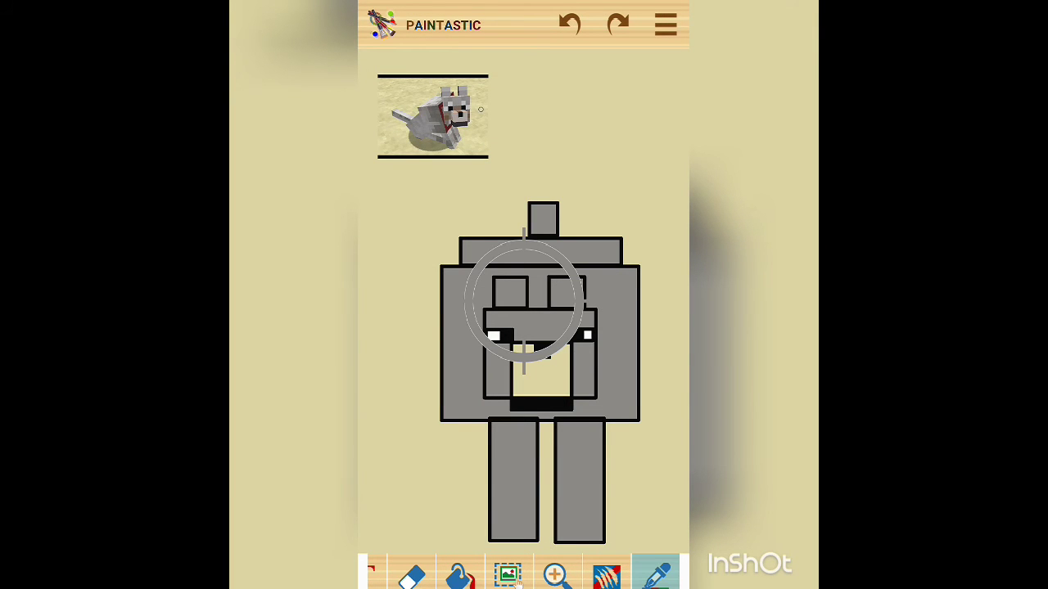
pyautogui.moveTo(524, 303); pyautogui.dragTo(423, 122)
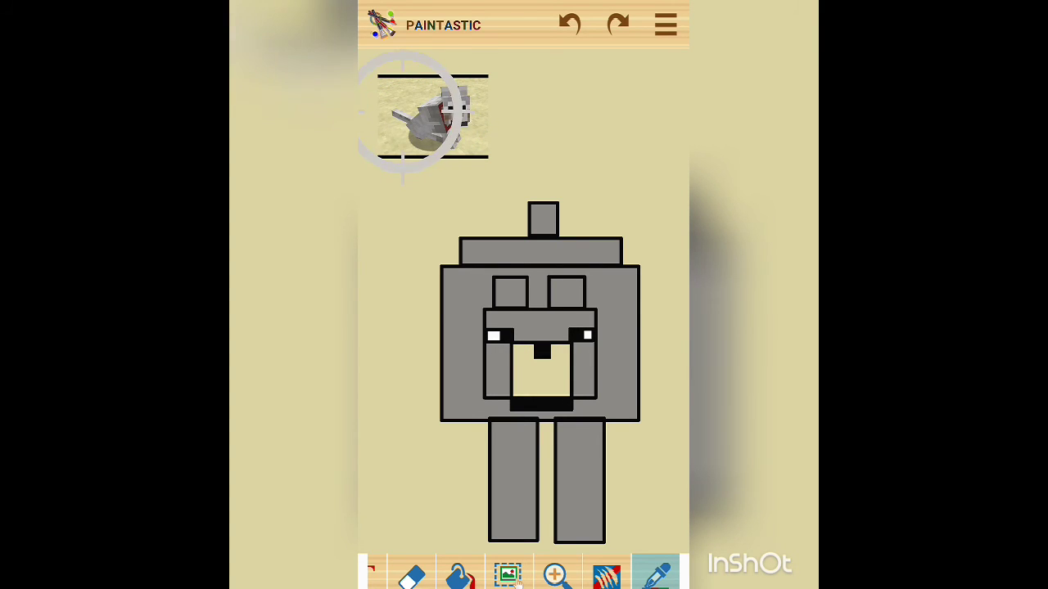
pyautogui.moveTo(415, 122); pyautogui.dragTo(432, 111)
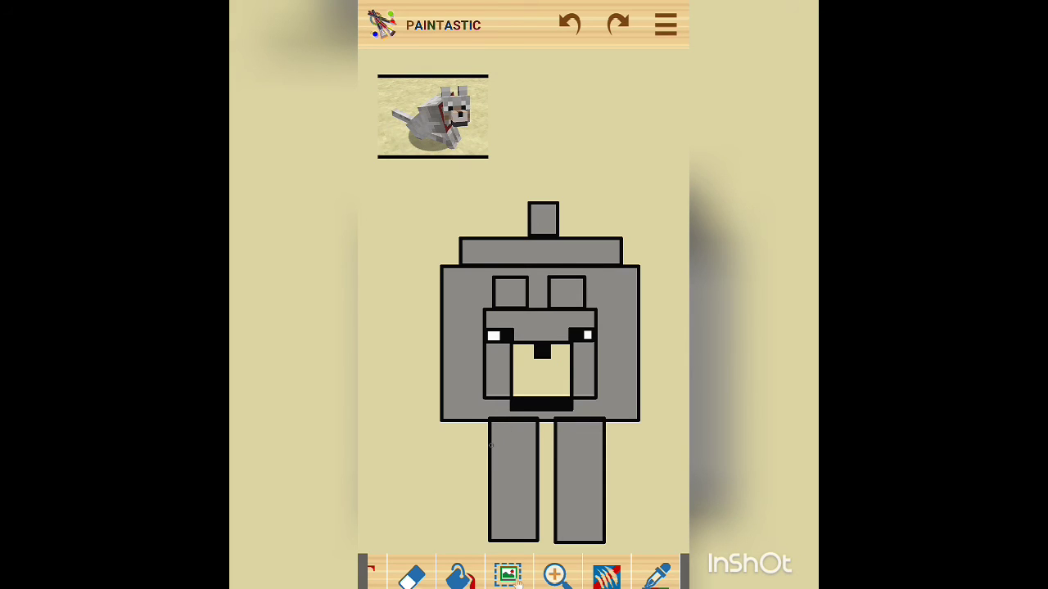
pyautogui.moveTo(493, 446); pyautogui.dragTo(498, 454)
pyautogui.click(509, 463)
# Paint dark grey squares on the upper right and left sides of the body
pyautogui.click(632, 287)
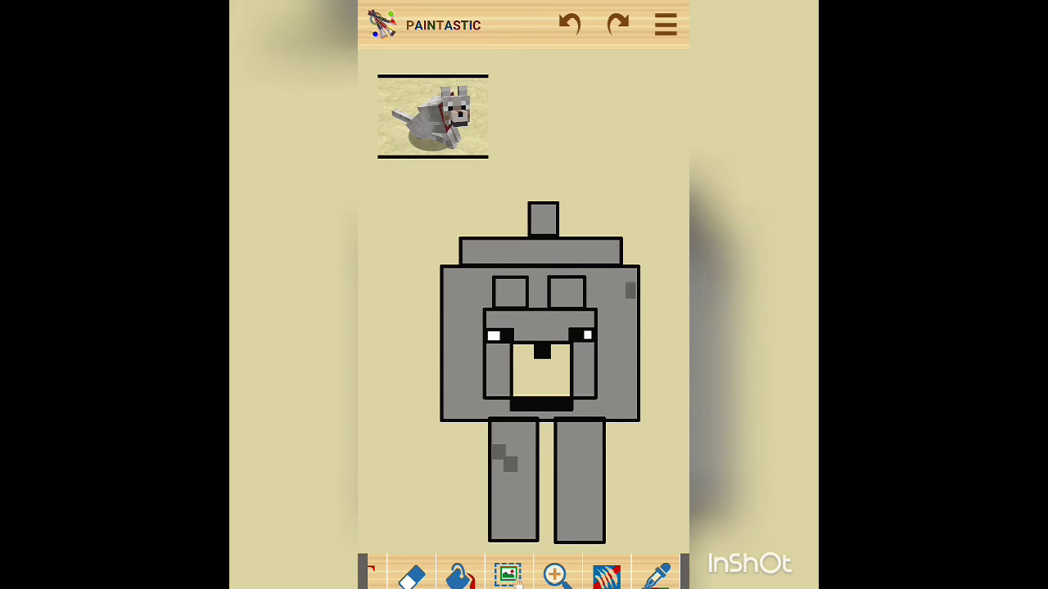
pyautogui.click(627, 291)
pyautogui.click(615, 303)
pyautogui.moveTo(447, 310); pyautogui.dragTo(459, 321)
pyautogui.click(463, 328)
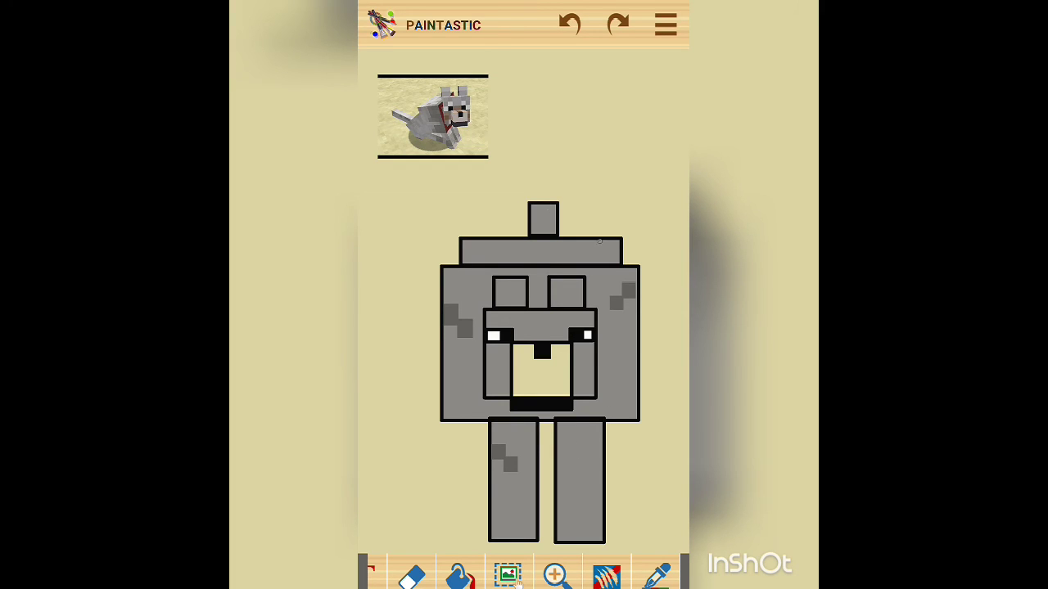
# Add a dark grey stroke along the head bar and patches on the right leg
pyautogui.moveTo(563, 244)
pyautogui.mouseDown()
pyautogui.moveTo(616, 245)
pyautogui.moveTo(616, 259)
pyautogui.moveTo(612, 244)
pyautogui.moveTo(618, 263)
pyautogui.mouseUp()
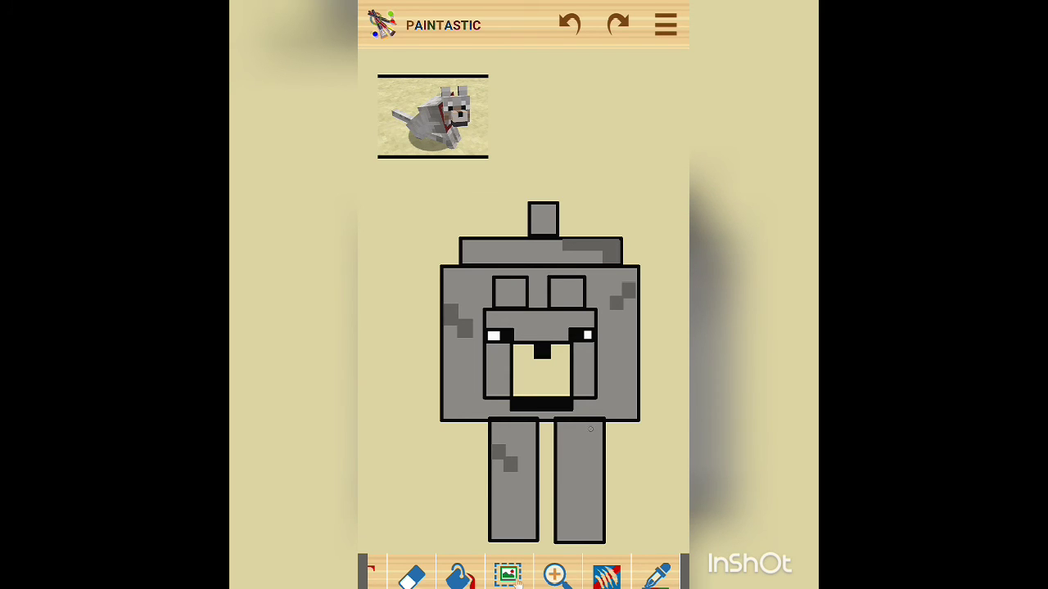
pyautogui.moveTo(593, 434); pyautogui.dragTo(603, 498)
pyautogui.click(600, 486)
pyautogui.moveTo(591, 450); pyautogui.dragTo(585, 463)
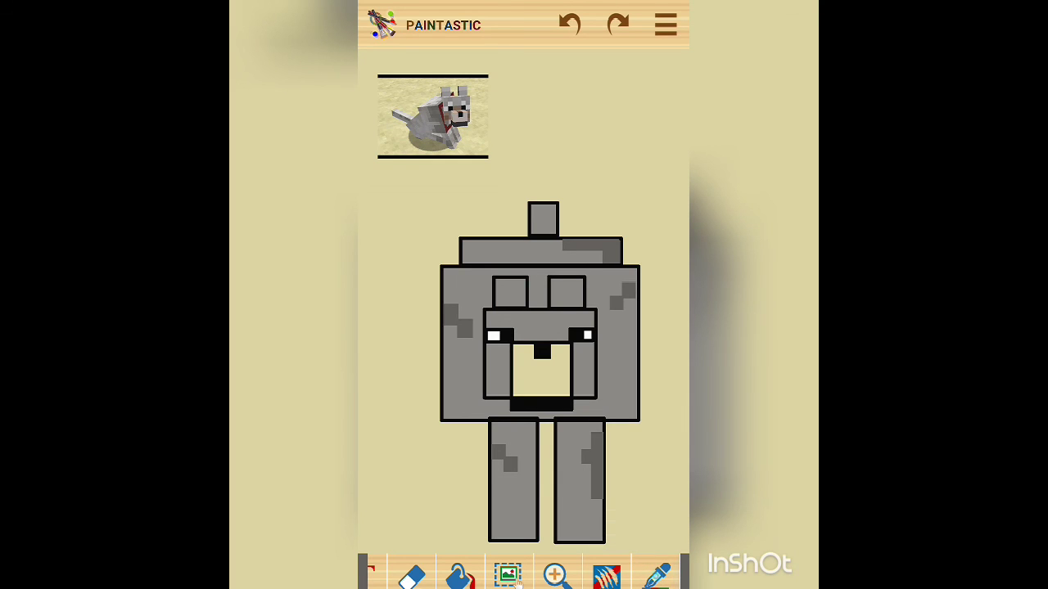
# Sample a light beige from the reference wolf and dab pixels across the head bar
pyautogui.click(655, 575)
pyautogui.moveTo(524, 301); pyautogui.dragTo(403, 112)
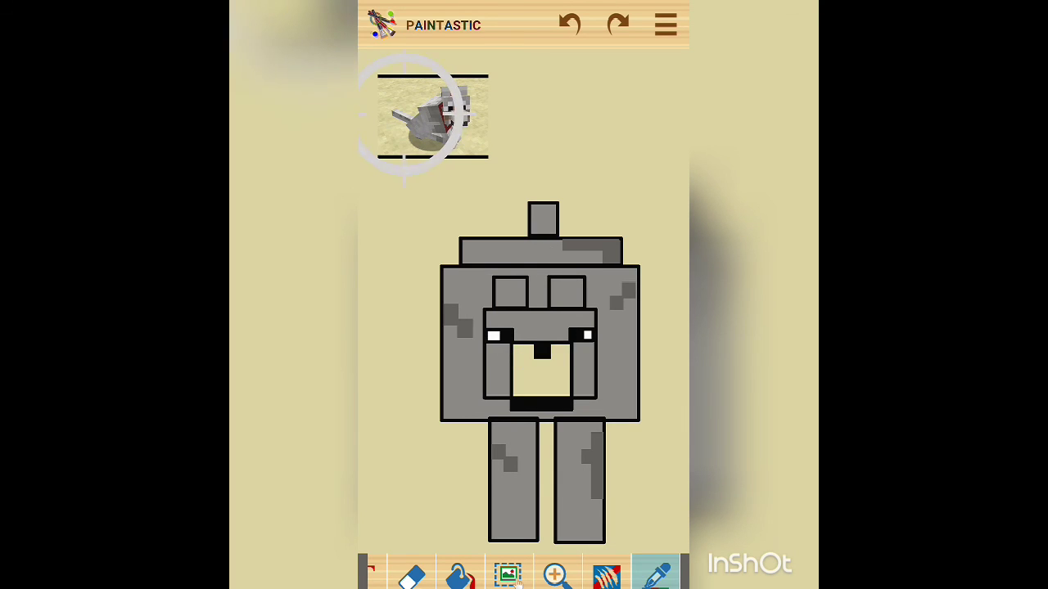
pyautogui.moveTo(404, 112); pyautogui.dragTo(416, 100)
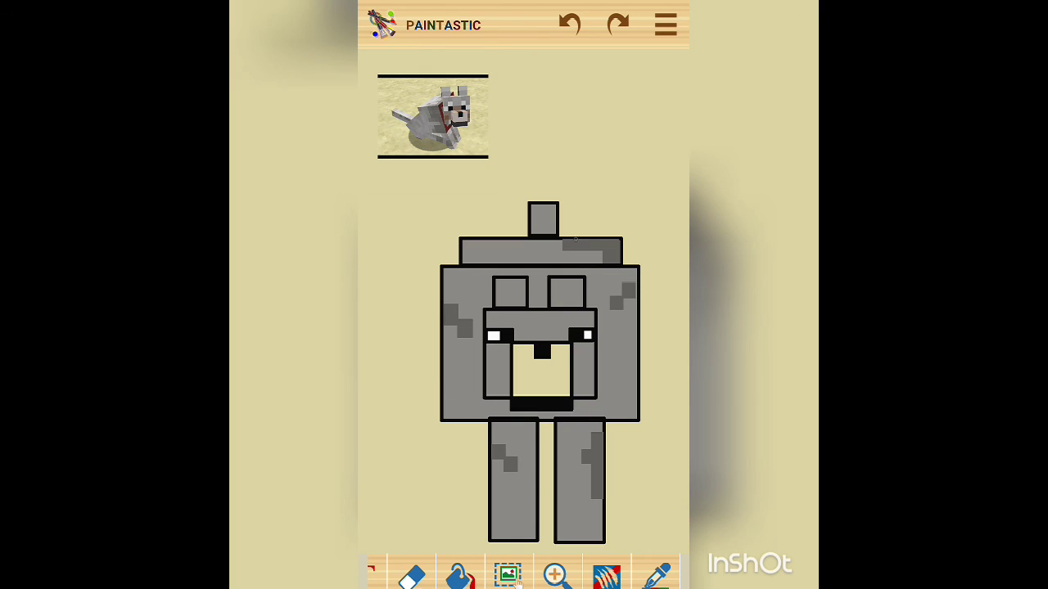
pyautogui.click(582, 244)
pyautogui.click(480, 244)
pyautogui.click(496, 257)
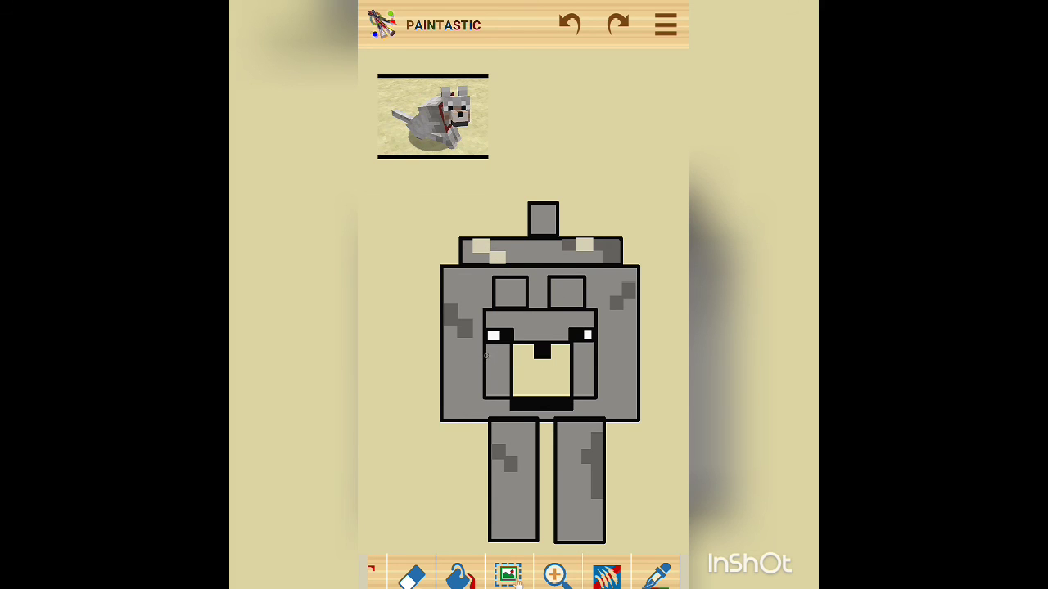
# Add beige pixels beside the mouth, a stroke in the right eye box, and a right-leg block
pyautogui.click(490, 361)
pyautogui.click(499, 370)
pyautogui.moveTo(556, 282)
pyautogui.mouseDown()
pyautogui.moveTo(583, 283)
pyautogui.moveTo(581, 299)
pyautogui.mouseUp()
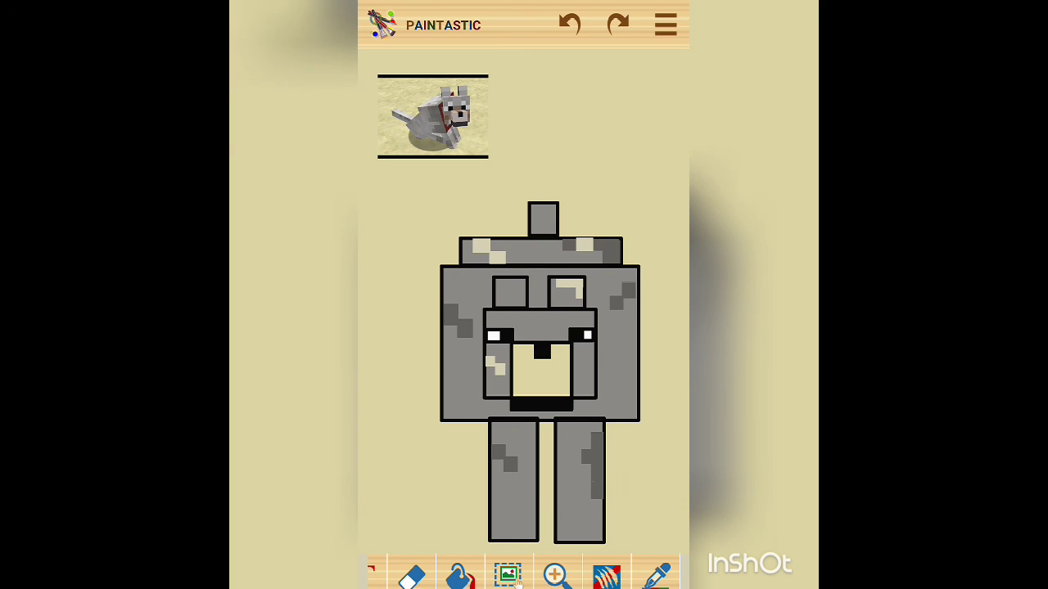
pyautogui.moveTo(597, 483); pyautogui.dragTo(598, 494)
# Paint beige pixels on the left leg and the body's right side
pyautogui.click(497, 524)
pyautogui.click(509, 509)
pyautogui.click(510, 508)
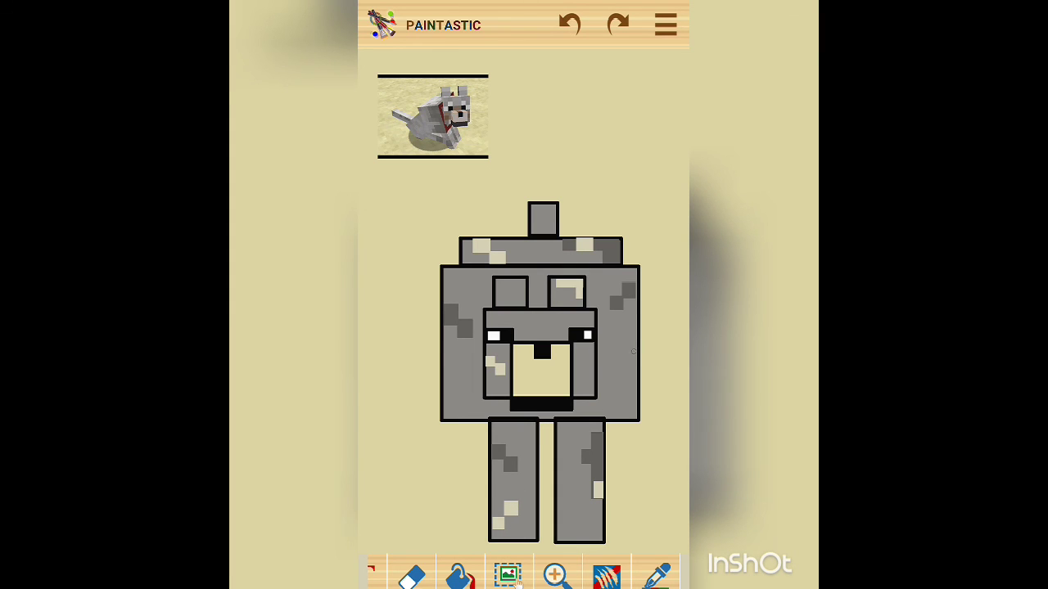
pyautogui.click(632, 365)
pyautogui.click(622, 378)
pyautogui.click(658, 31)
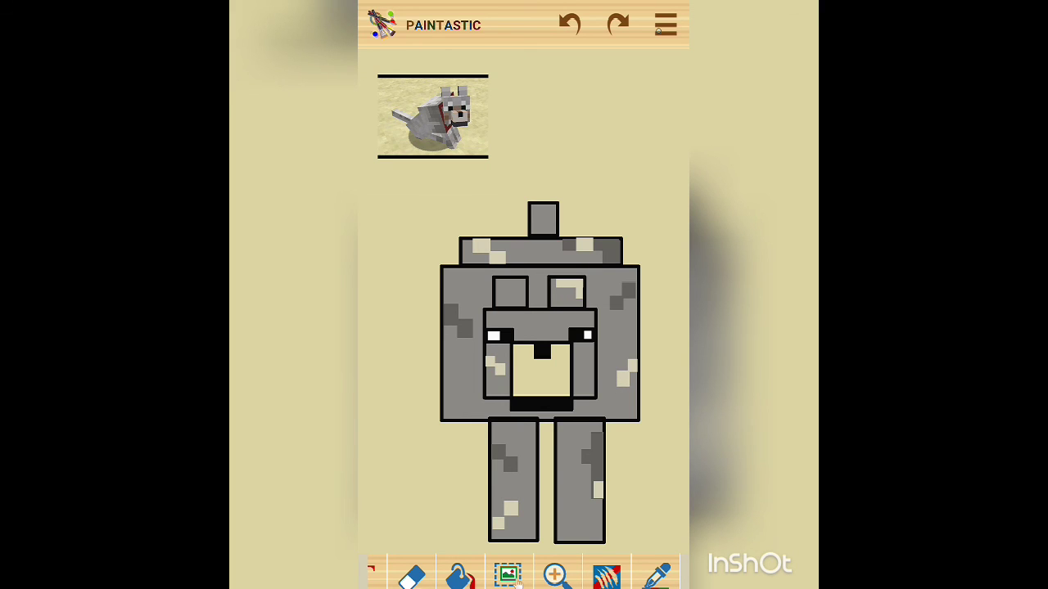